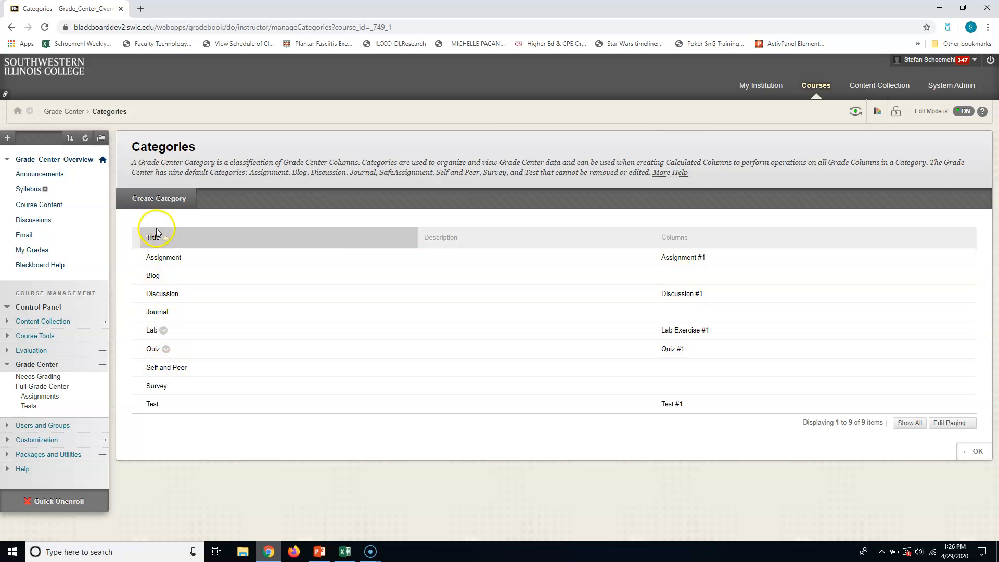
- Create a grade category named Homework and return to the Full Grade Center
{"action": "left_click", "coordinate": [150, 202]}
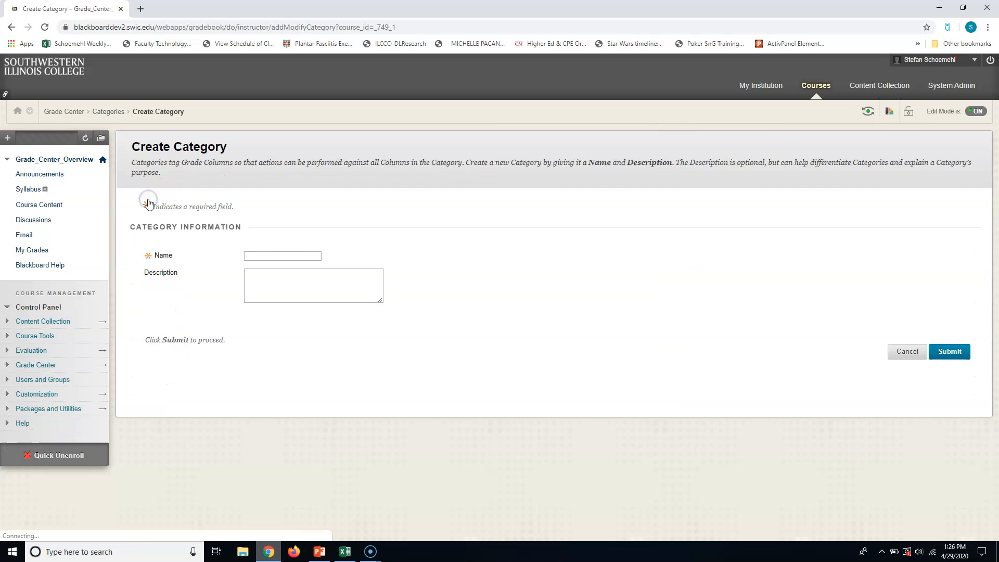
{"action": "type", "text": "Homework"}
{"action": "left_click", "coordinate": [486, 200]}
{"action": "left_click", "coordinate": [943, 358]}
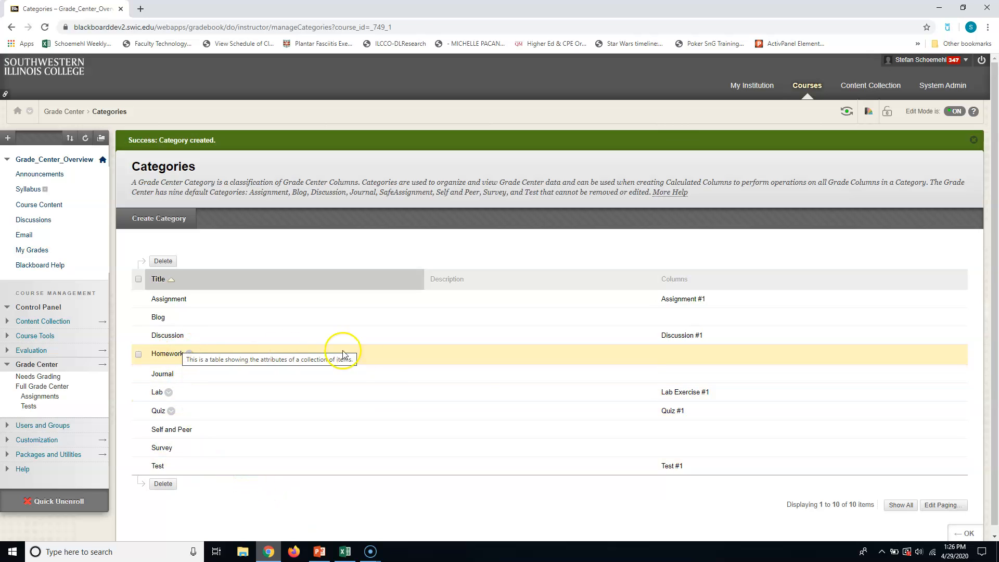
{"action": "left_click", "coordinate": [960, 535]}
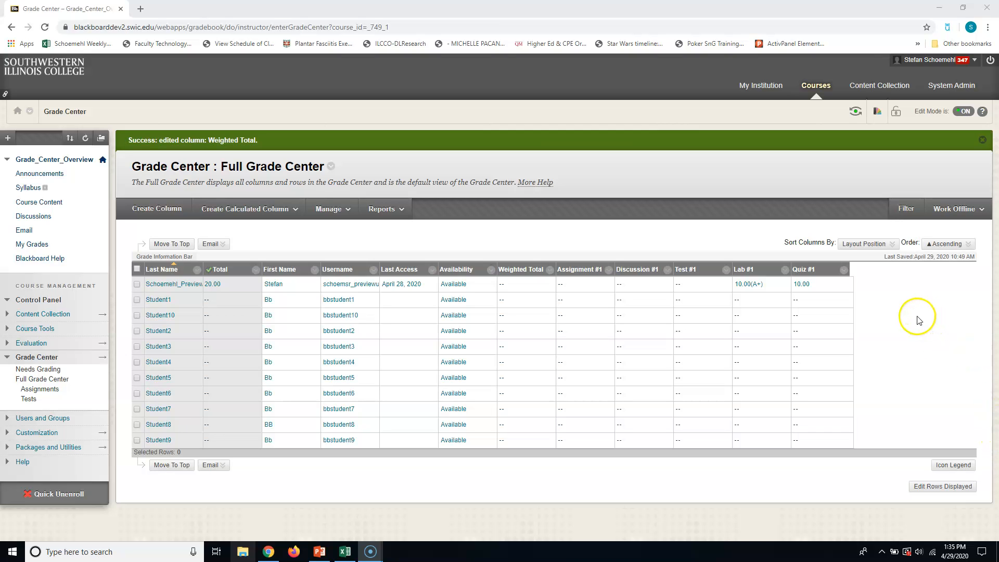
- Open the Weighted Total column's information for editing
{"action": "left_click", "coordinate": [235, 208]}
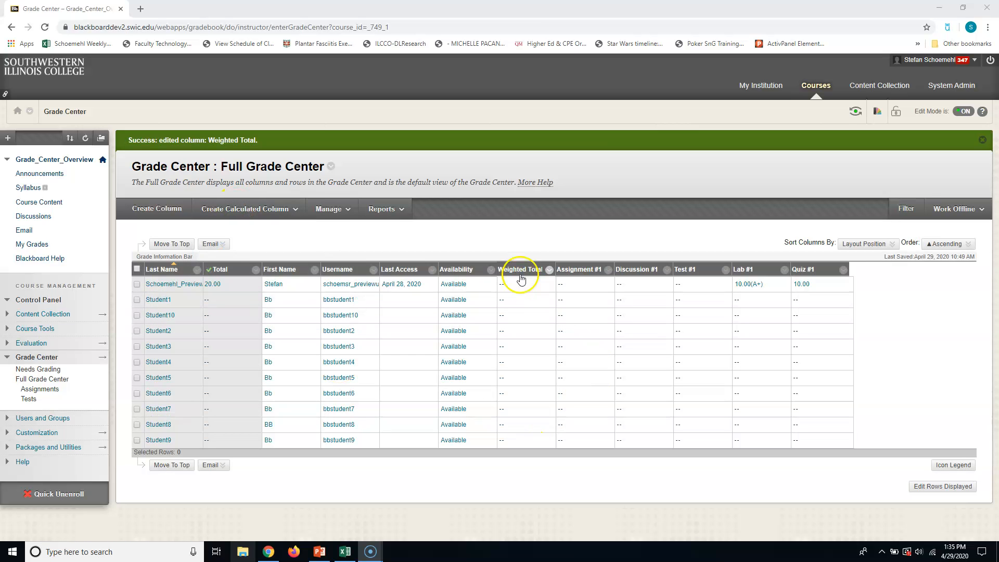
{"action": "left_click", "coordinate": [551, 270]}
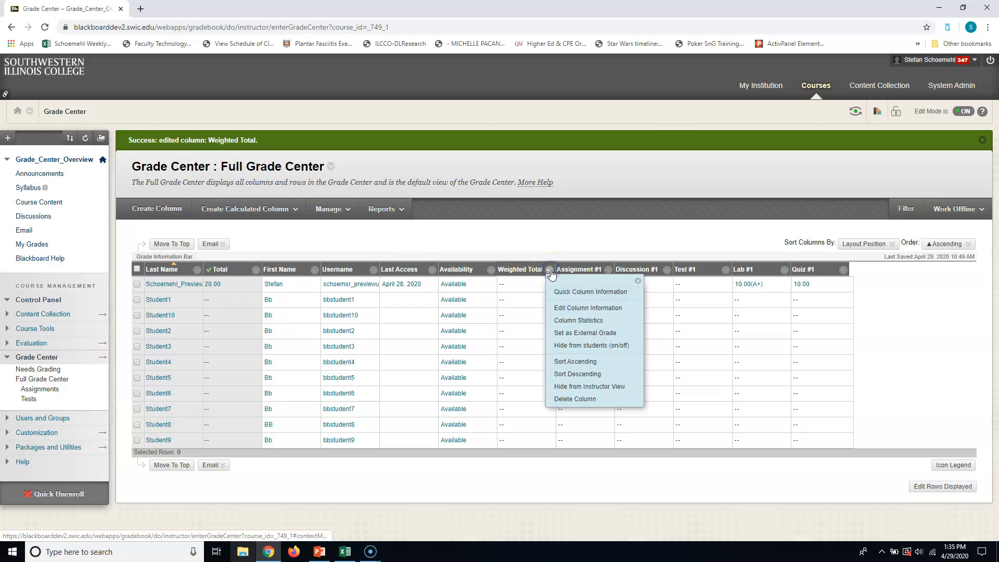
{"action": "left_click", "coordinate": [581, 309]}
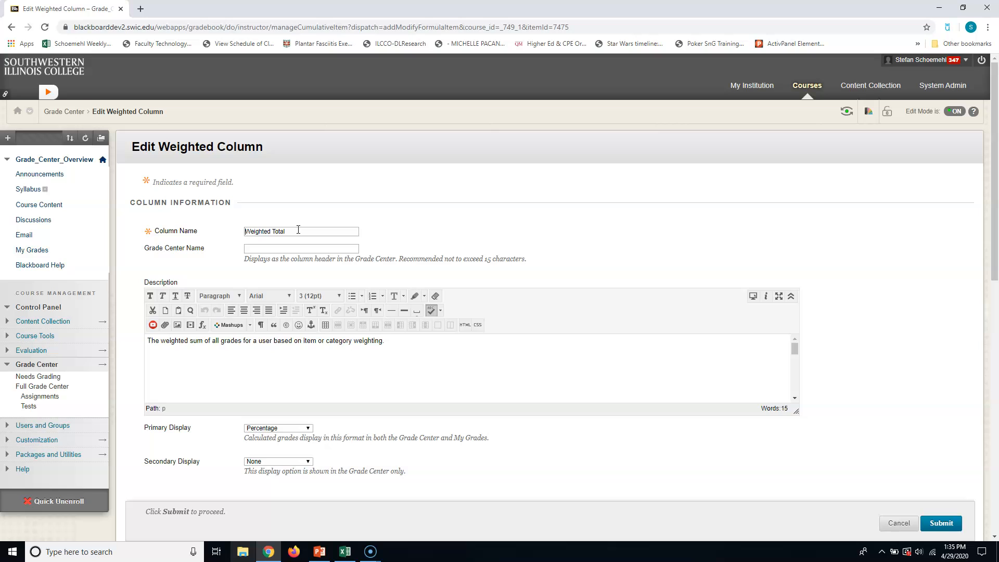
{"action": "left_click", "coordinate": [298, 229]}
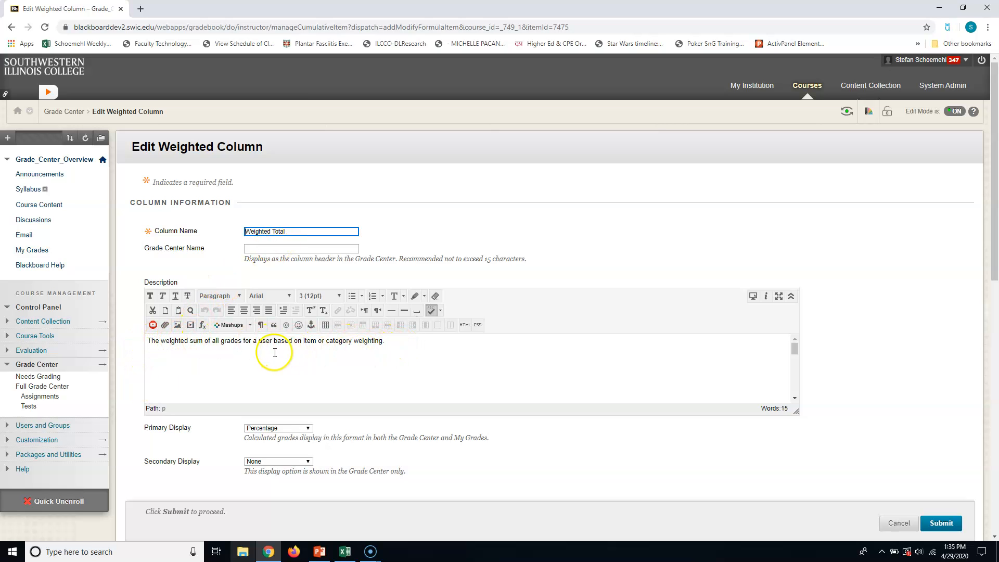
- Keep Percentage as the column's primary display and set its secondary display to Letter
{"action": "scroll", "coordinate": [304, 369], "scroll_direction": "down", "scroll_amount": 1}
{"action": "scroll", "coordinate": [306, 371], "scroll_direction": "down", "scroll_amount": 3}
{"action": "scroll", "coordinate": [564, 432], "scroll_direction": "down", "scroll_amount": 2}
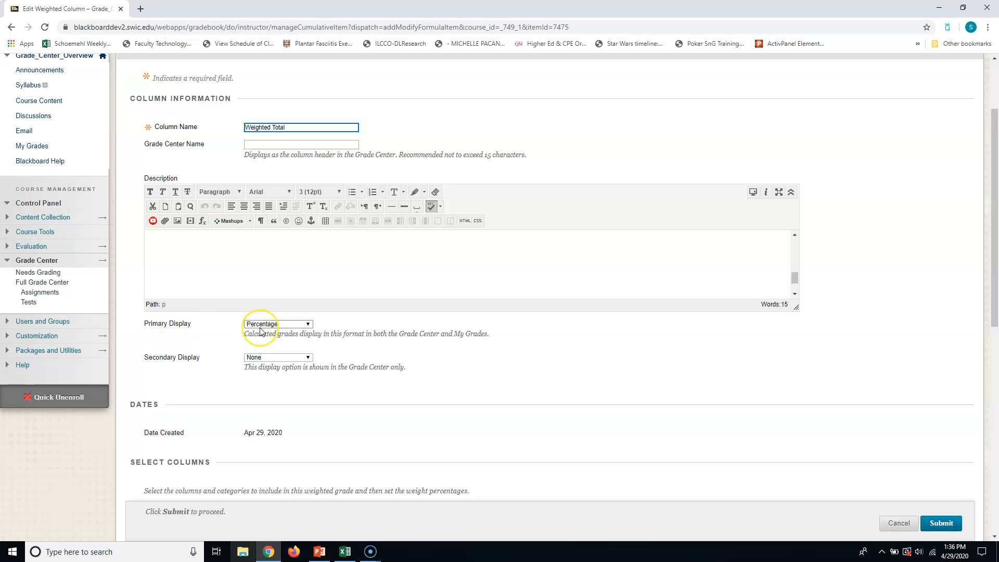
{"action": "left_click", "coordinate": [307, 324]}
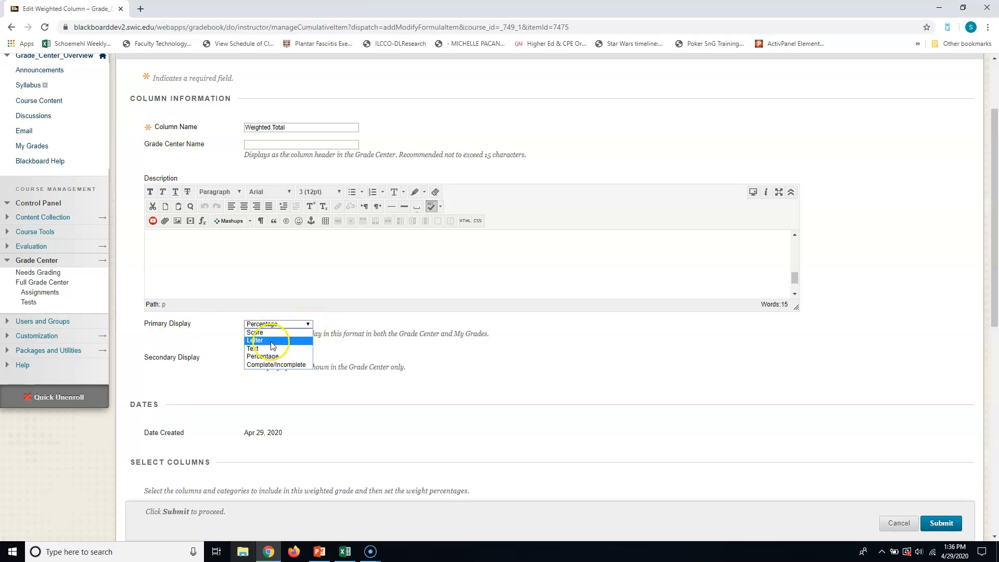
{"action": "left_click", "coordinate": [363, 322]}
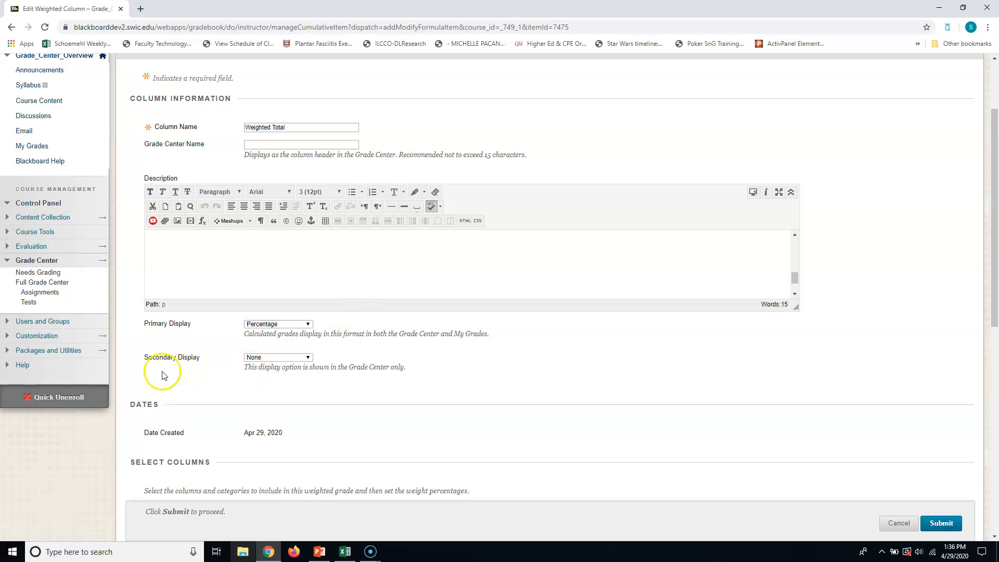
{"action": "left_click", "coordinate": [307, 357]}
{"action": "left_click", "coordinate": [282, 381]}
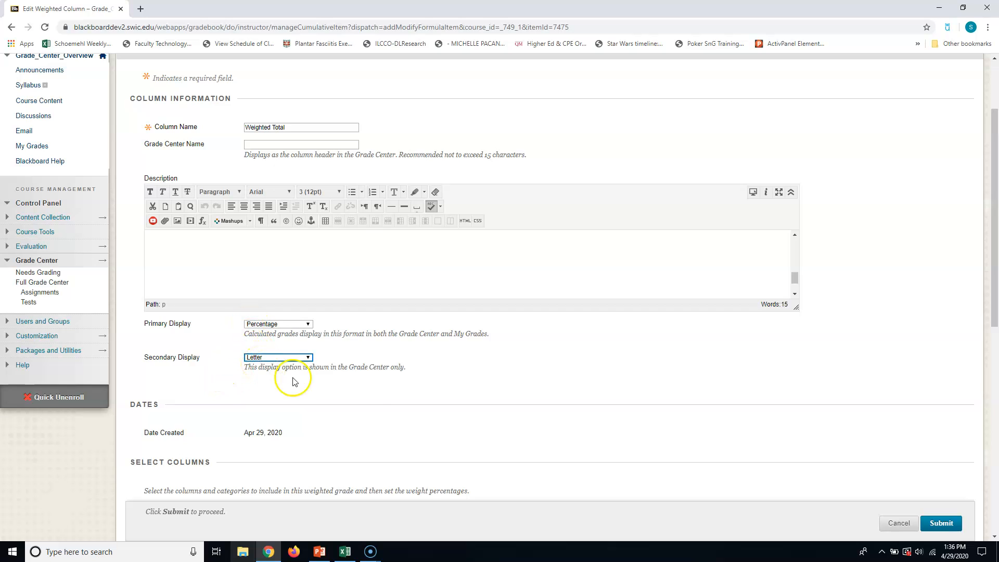
{"action": "left_click", "coordinate": [276, 373]}
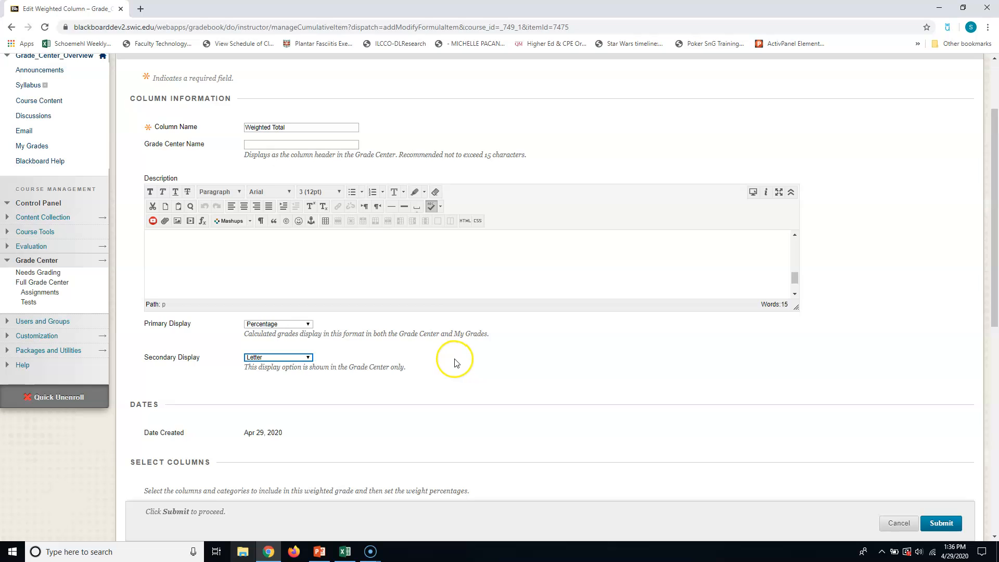
- Include the Homework, Lab, Quiz and Test categories in the weighted grade
{"action": "scroll", "coordinate": [452, 363], "scroll_direction": "down", "scroll_amount": 2}
{"action": "scroll", "coordinate": [453, 362], "scroll_direction": "down", "scroll_amount": 5}
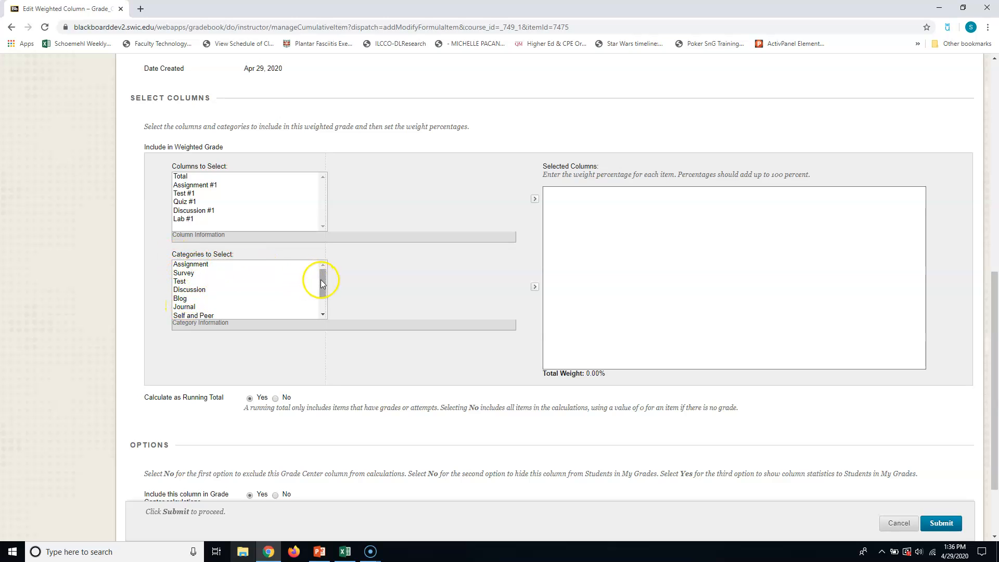
{"action": "left_click_drag", "start_coordinate": [320, 282], "coordinate": [323, 307]}
{"action": "left_click", "coordinate": [197, 315]}
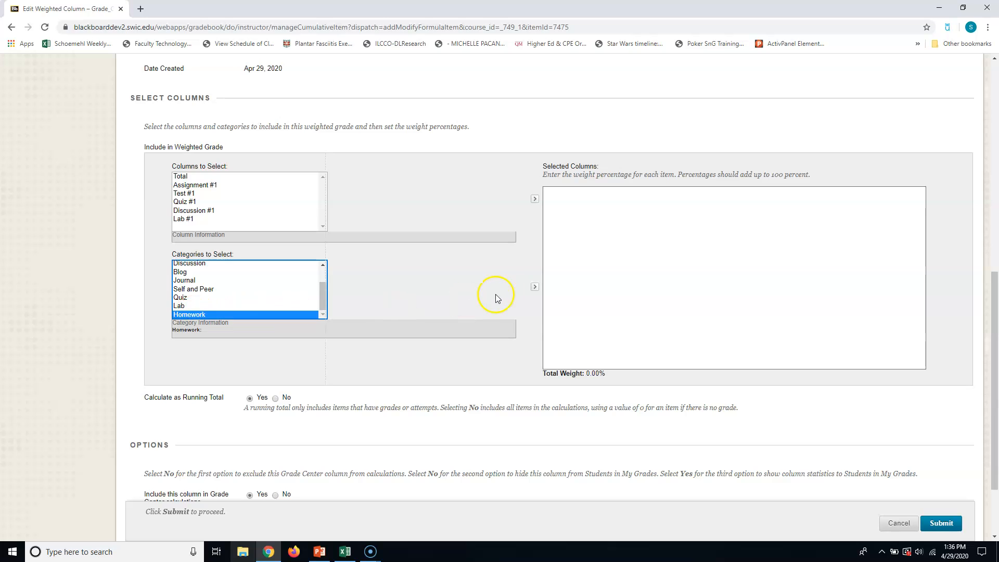
{"action": "left_click", "coordinate": [534, 287]}
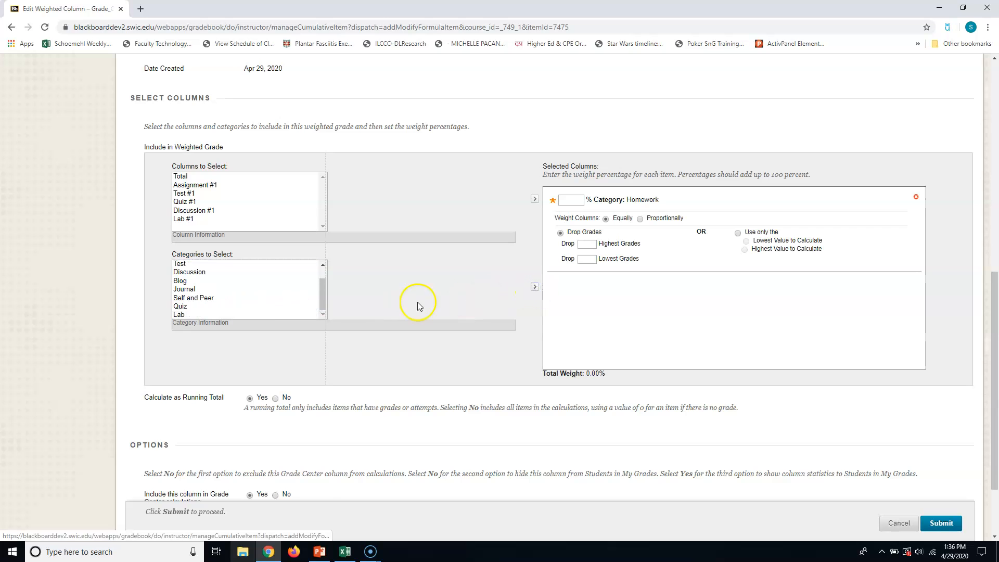
{"action": "left_click", "coordinate": [180, 314]}
{"action": "left_click", "coordinate": [535, 287]}
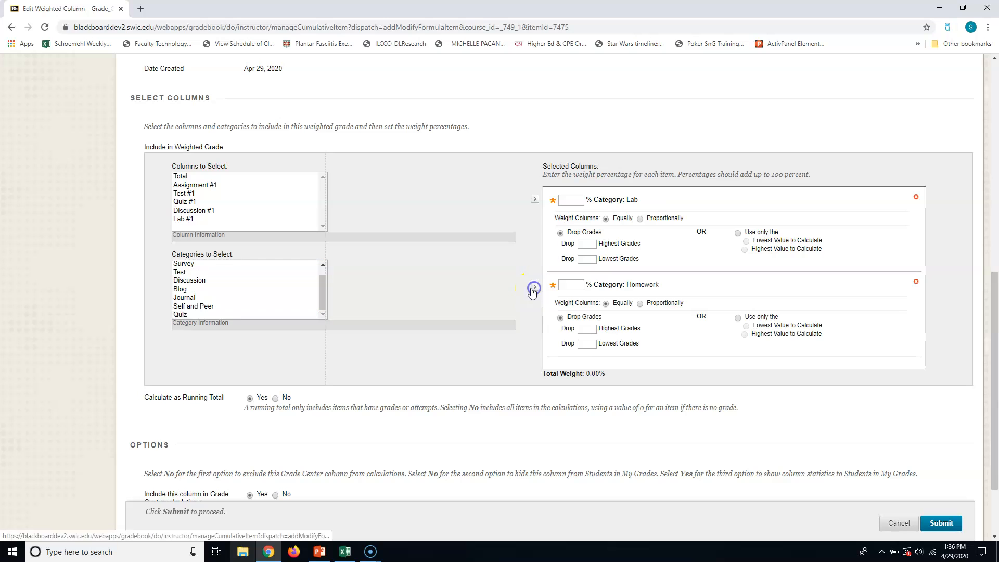
{"action": "left_click", "coordinate": [182, 314]}
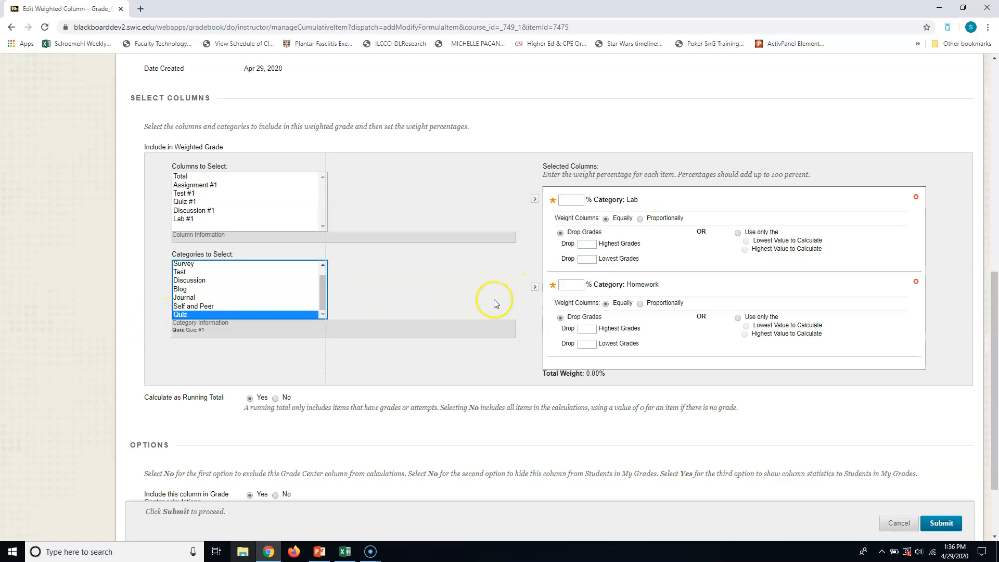
{"action": "left_click", "coordinate": [534, 286]}
{"action": "left_click", "coordinate": [182, 280]}
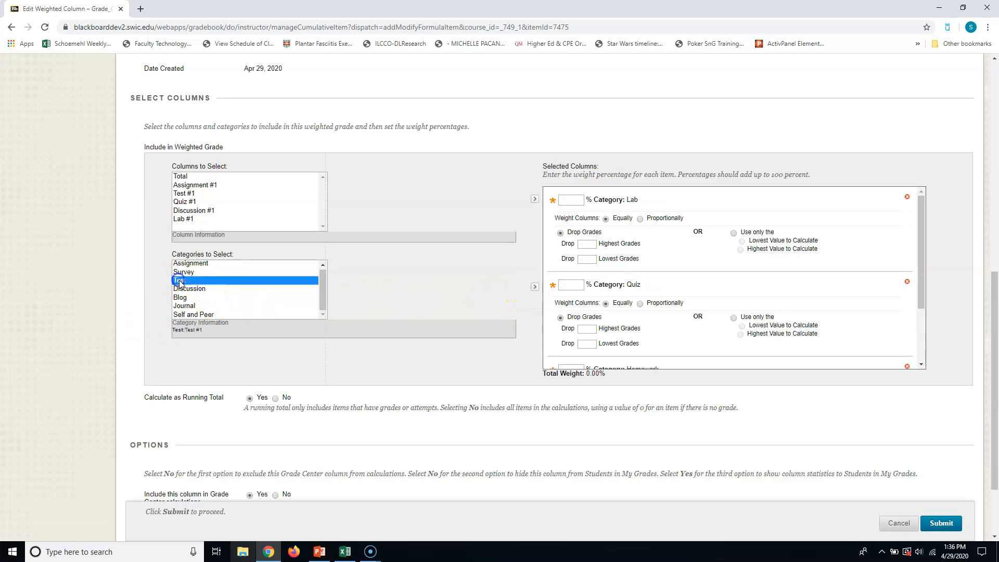
{"action": "left_click", "coordinate": [534, 286]}
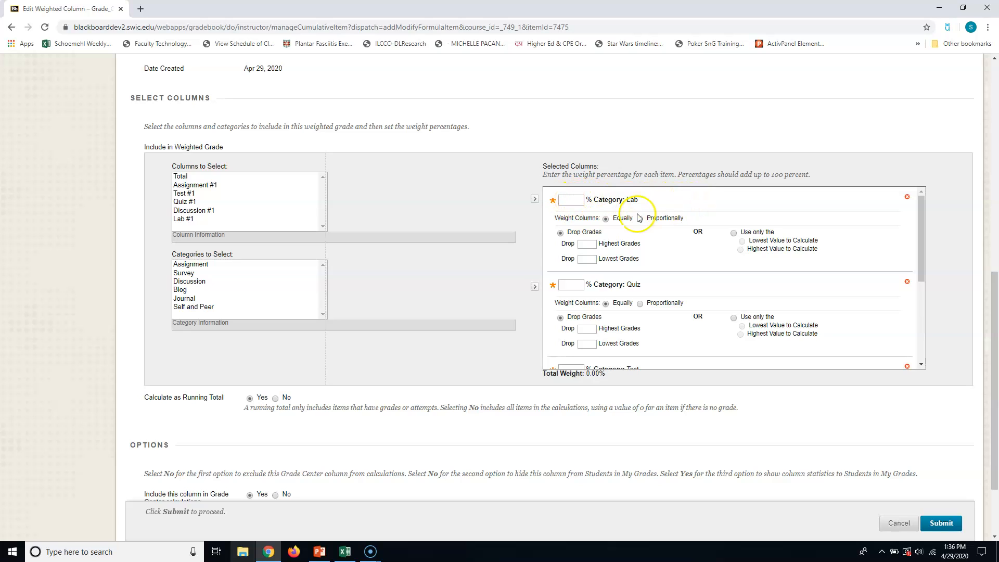
- Give the Lab category a weight of 20% and drop its 1 lowest grade
{"action": "left_click", "coordinate": [569, 201]}
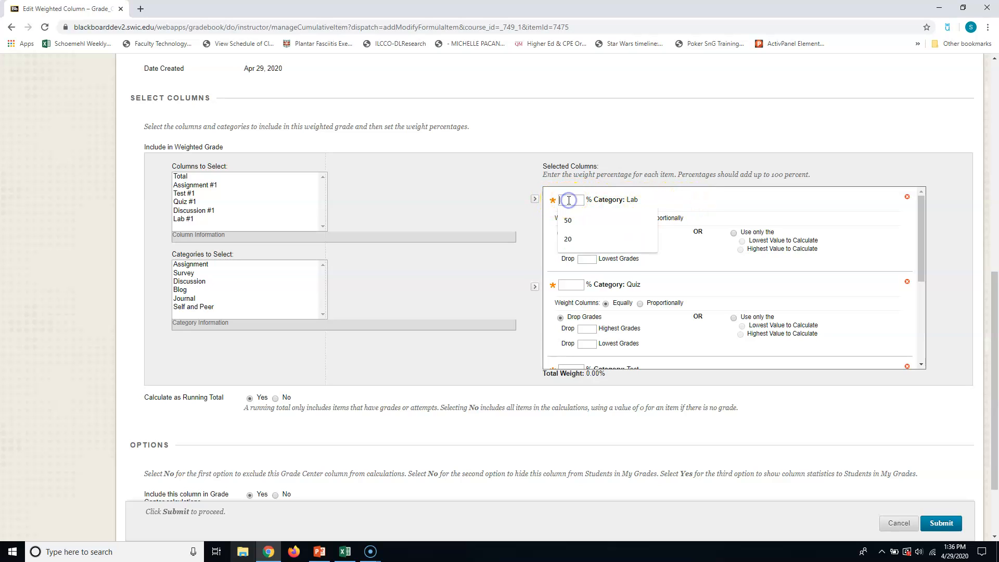
{"action": "left_click", "coordinate": [568, 239]}
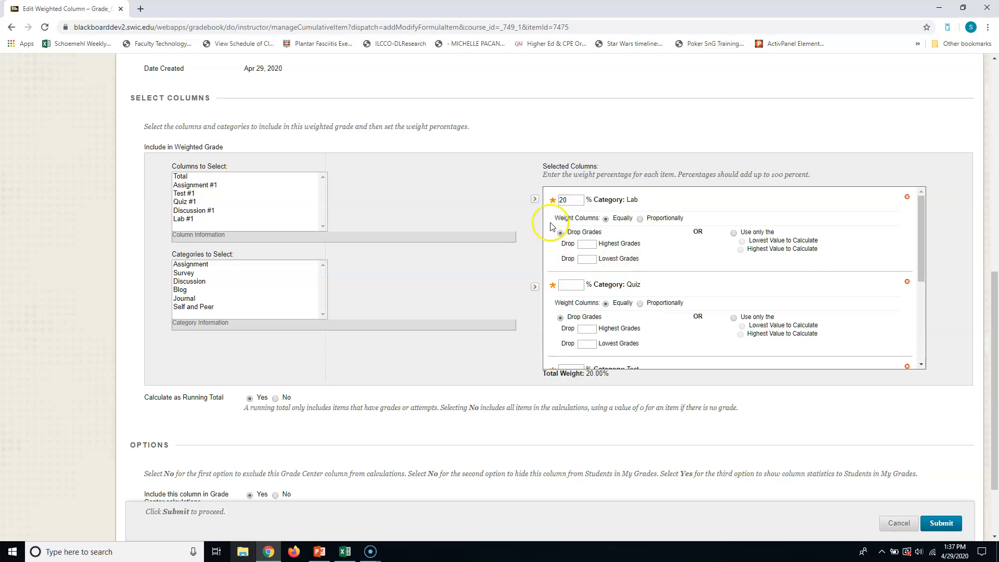
{"action": "left_click", "coordinate": [585, 259]}
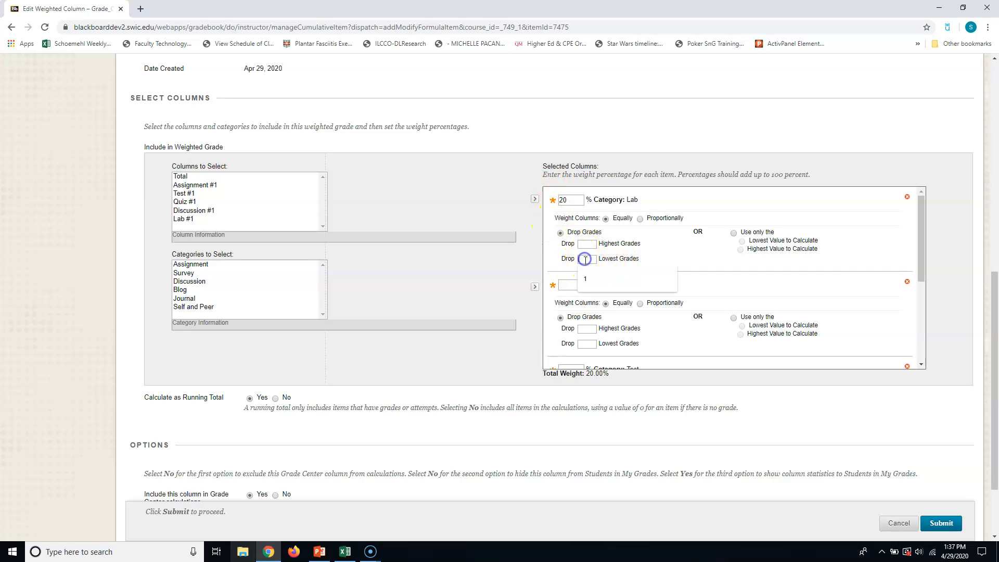
{"action": "type", "text": "1"}
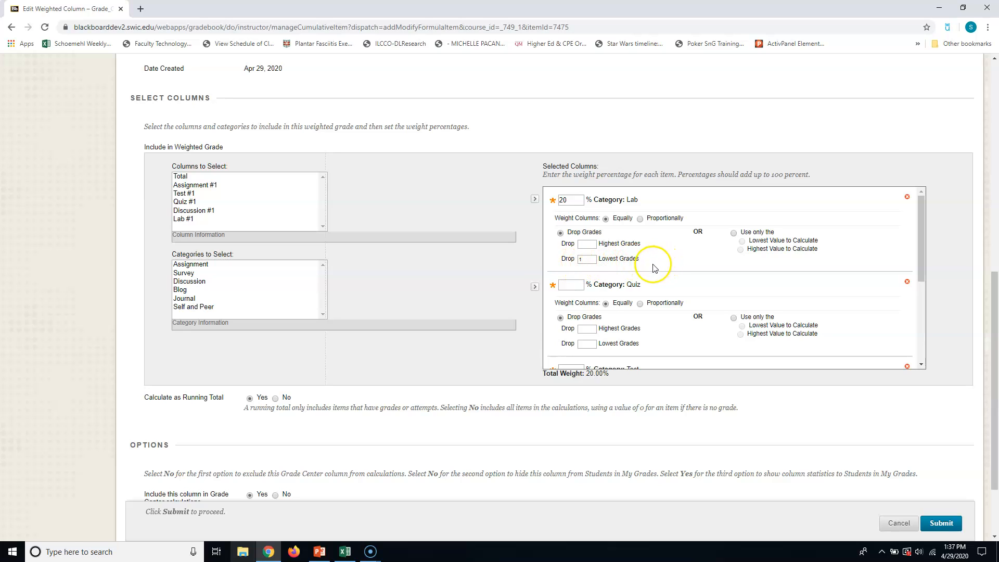
- Set the Quiz category's weight to 25% and the Test category's weight to 20%
{"action": "left_click", "coordinate": [563, 285]}
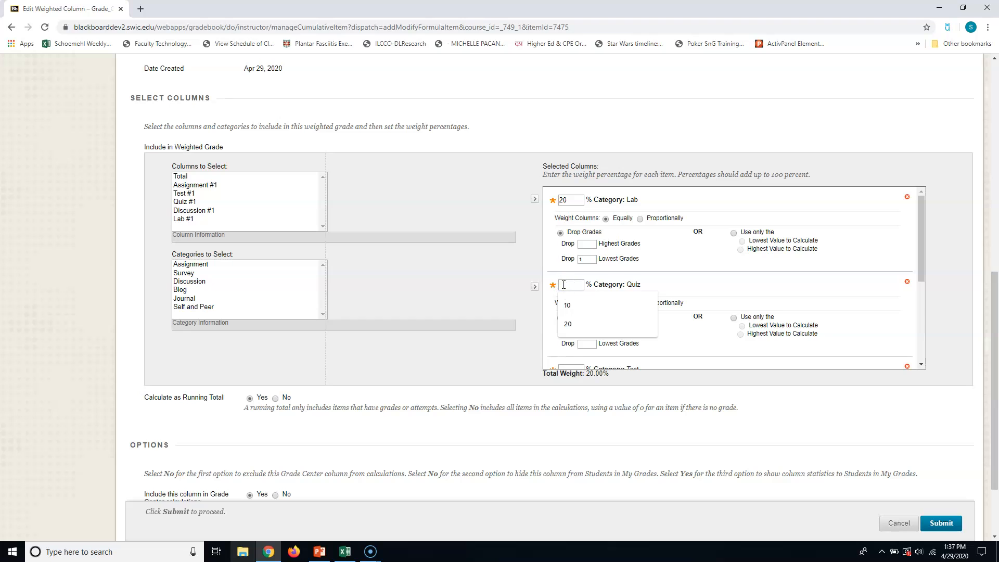
{"action": "type", "text": "25"}
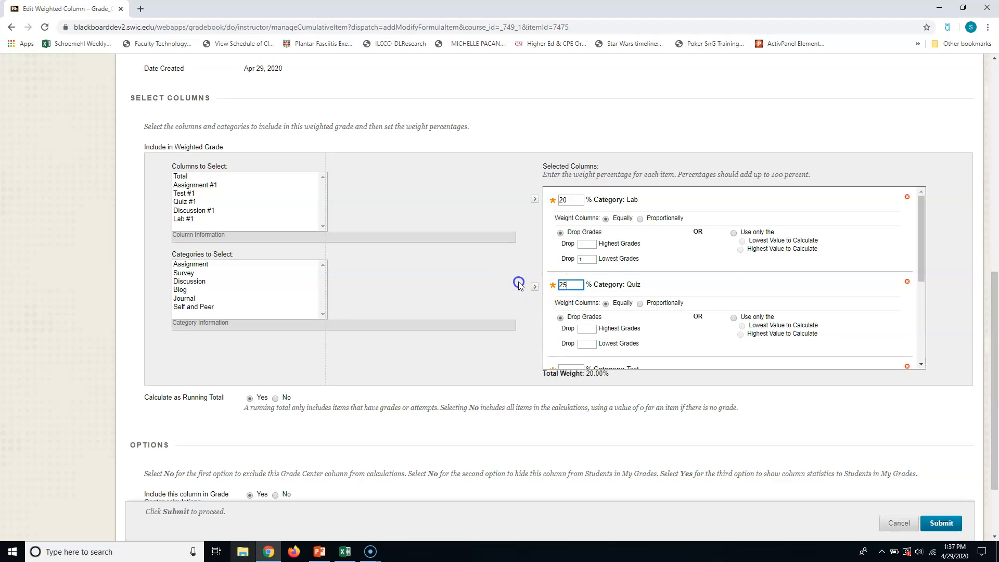
{"action": "scroll", "coordinate": [710, 285], "scroll_direction": "down", "scroll_amount": 3}
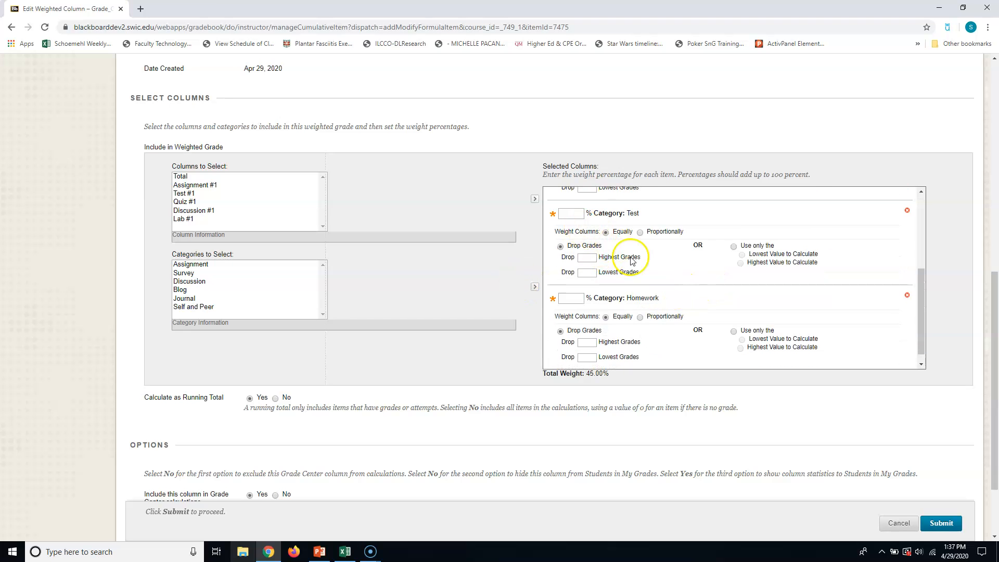
{"action": "scroll", "coordinate": [641, 271], "scroll_direction": "up", "scroll_amount": 2}
{"action": "scroll", "coordinate": [642, 270], "scroll_direction": "down", "scroll_amount": 1}
{"action": "left_click", "coordinate": [568, 265]}
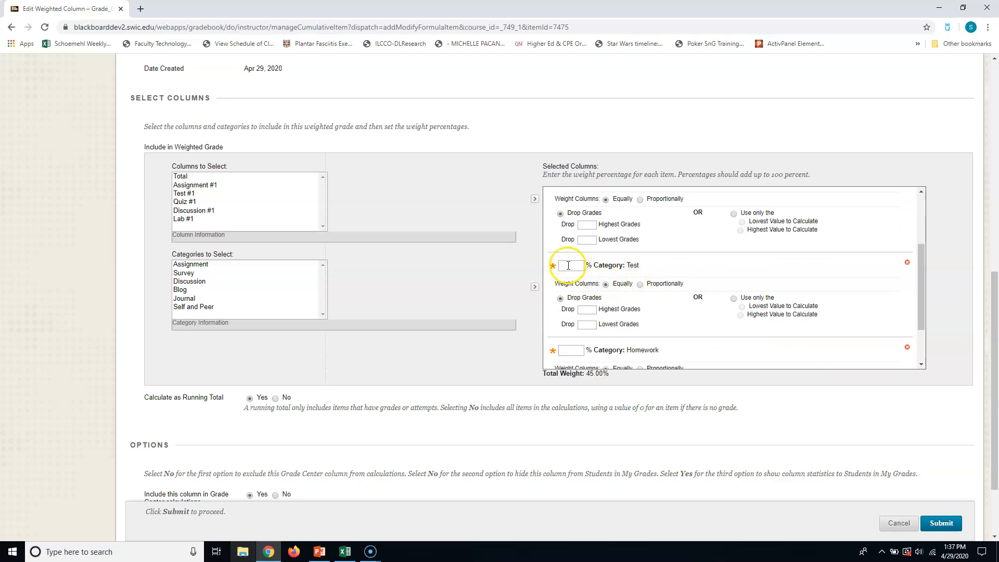
{"action": "type", "text": "20"}
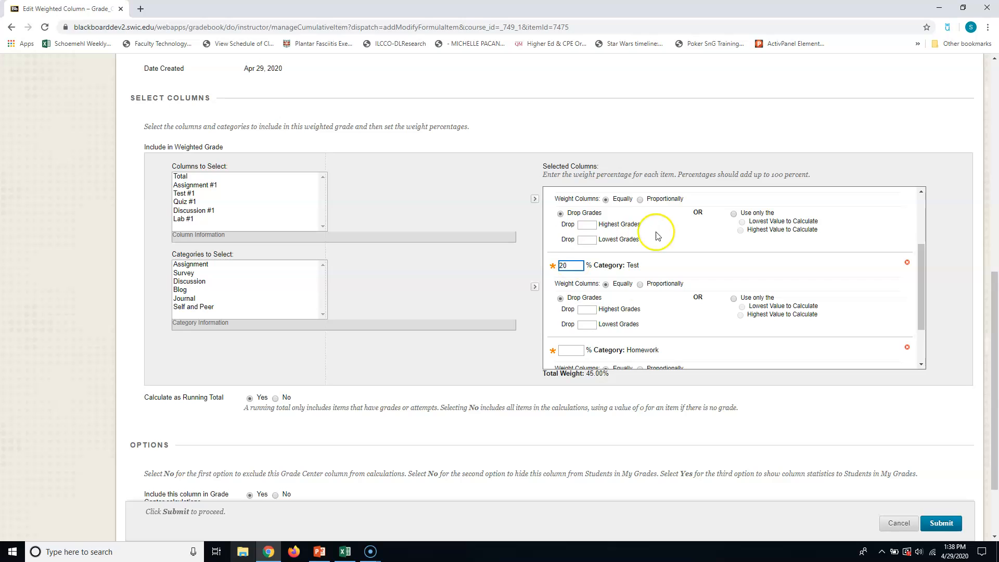
- Try a weight of 45% for the Homework category
{"action": "left_click", "coordinate": [571, 350]}
{"action": "scroll", "coordinate": [466, 334], "scroll_direction": "down", "scroll_amount": 2}
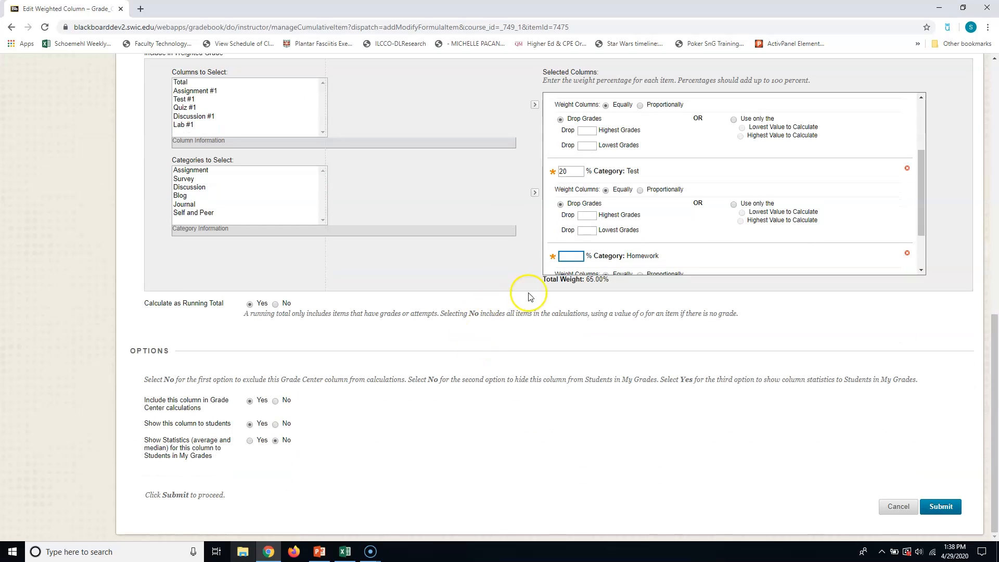
{"action": "left_click", "coordinate": [569, 258]}
{"action": "type", "text": "45"}
{"action": "left_click", "coordinate": [520, 265]}
- Set the Homework category's weight to 35% and submit the weighted column
{"action": "left_click", "coordinate": [565, 255]}
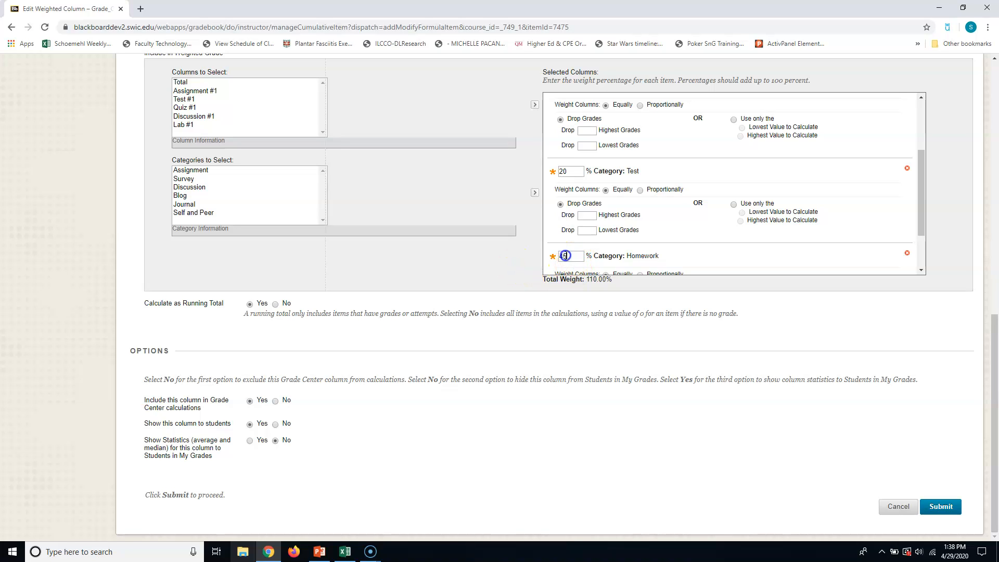
{"action": "key", "text": "BackSpace"}
{"action": "key", "text": "BackSpace"}
{"action": "left_click", "coordinate": [519, 268]}
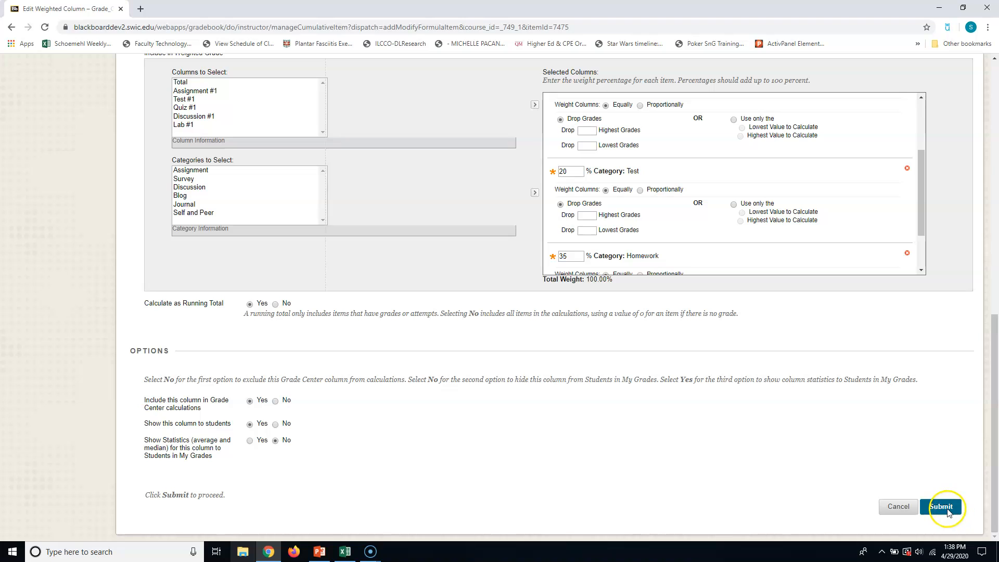
{"action": "scroll", "coordinate": [744, 239], "scroll_direction": "up", "scroll_amount": 2}
{"action": "scroll", "coordinate": [743, 222], "scroll_direction": "down", "scroll_amount": 3}
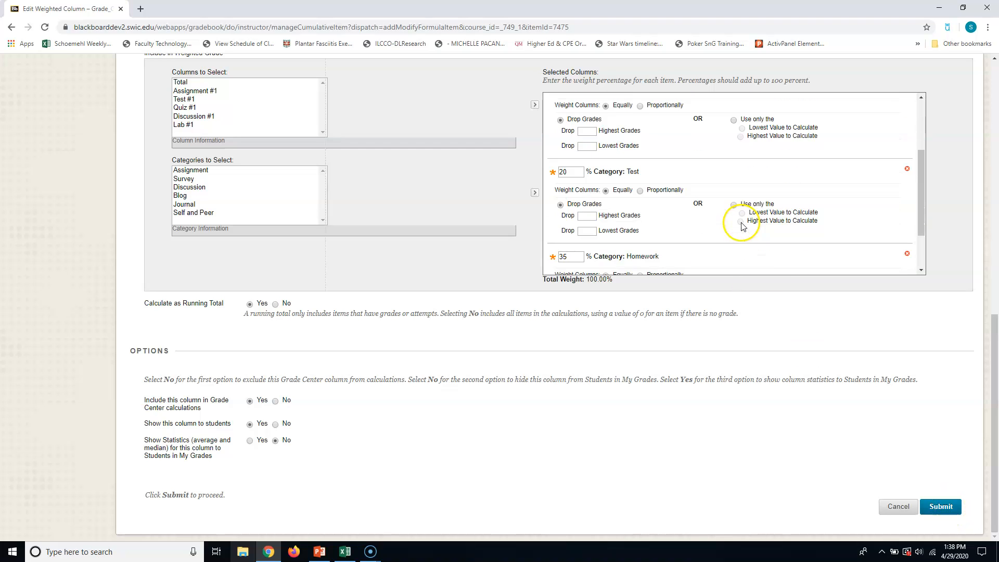
{"action": "left_click", "coordinate": [939, 507]}
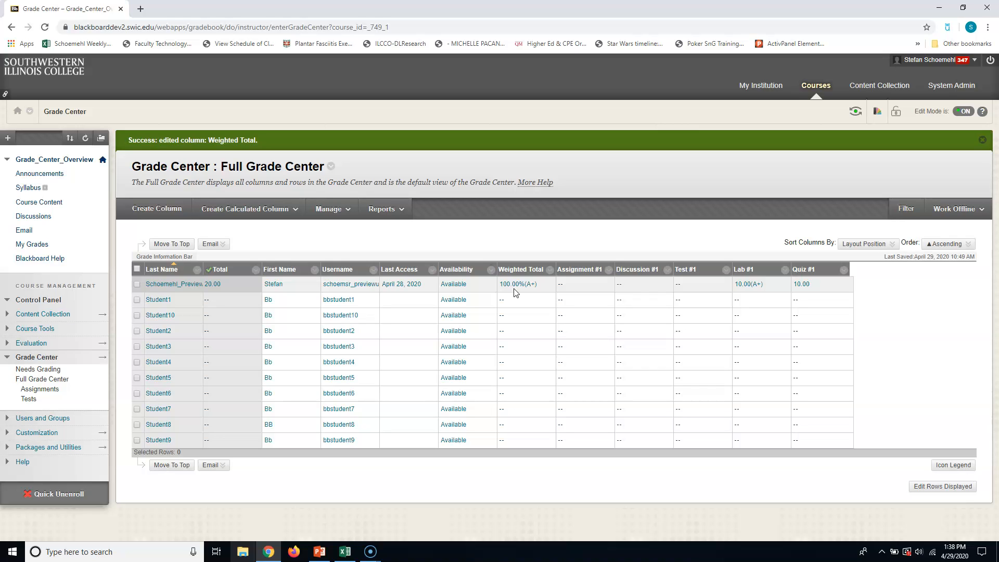
- Enter a grade of 4 in the Discussion #1 column for the preview student
{"action": "left_click", "coordinate": [638, 224]}
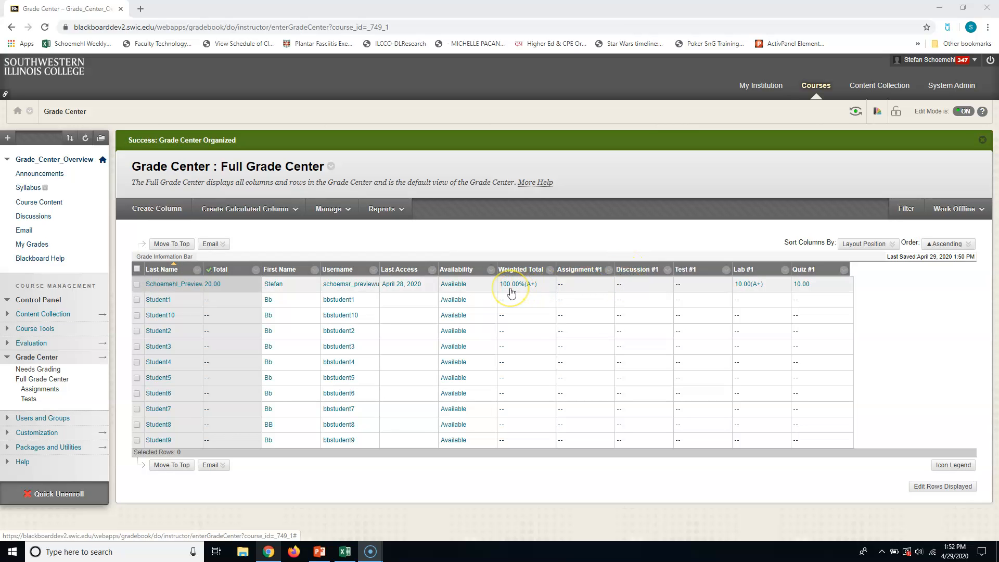
{"action": "left_click", "coordinate": [624, 283]}
{"action": "type", "text": "4"}
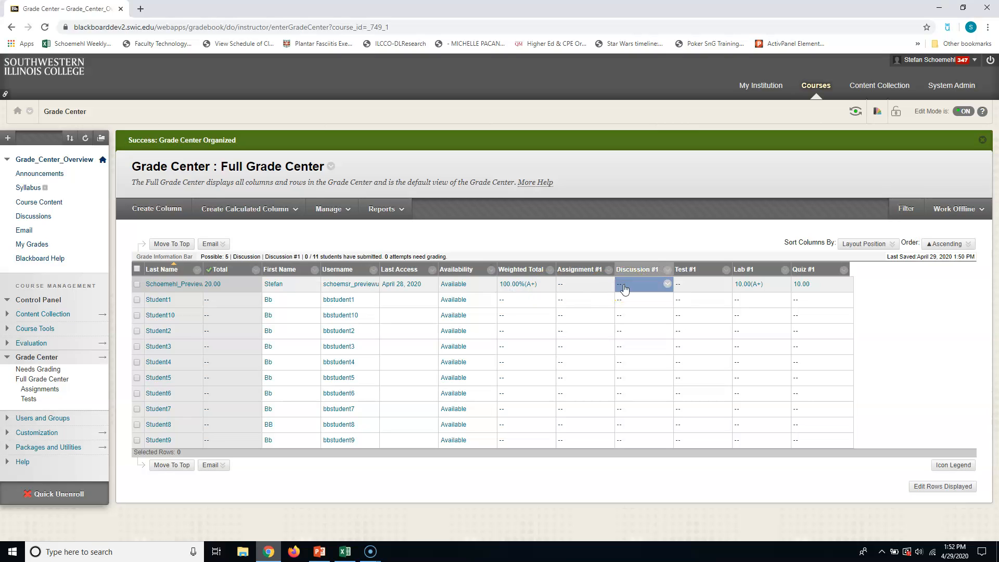
{"action": "key", "text": "Return"}
{"action": "left_click", "coordinate": [497, 291]}
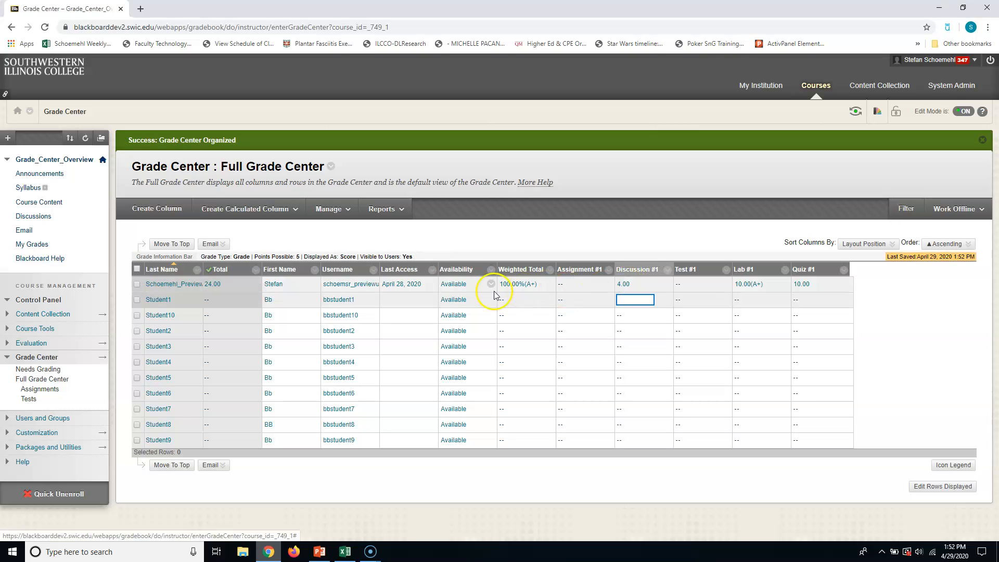
{"action": "left_click", "coordinate": [624, 286]}
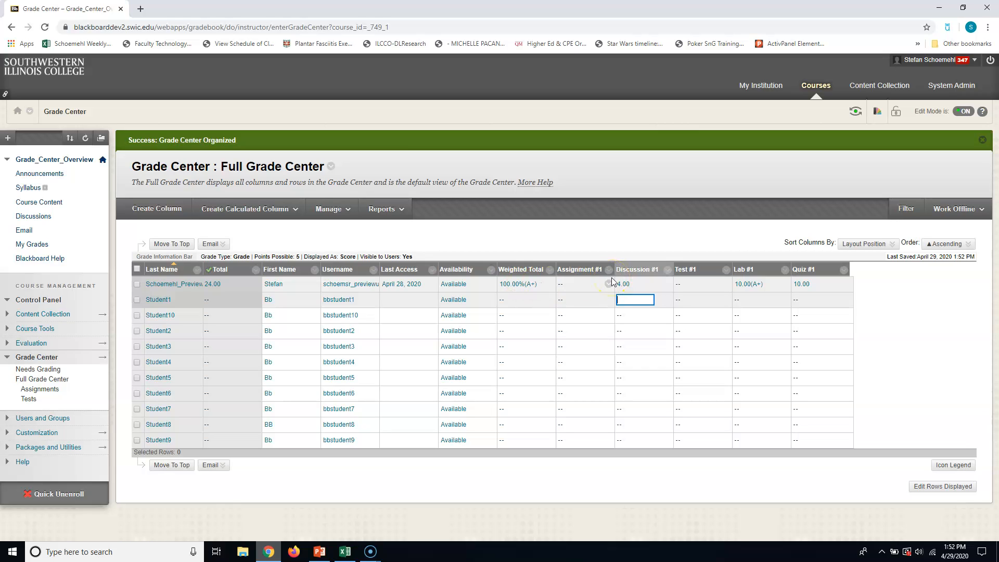
- Change the category of the Discussion #1 column to Homework in the Grade Center's column organization
{"action": "left_click", "coordinate": [326, 212]}
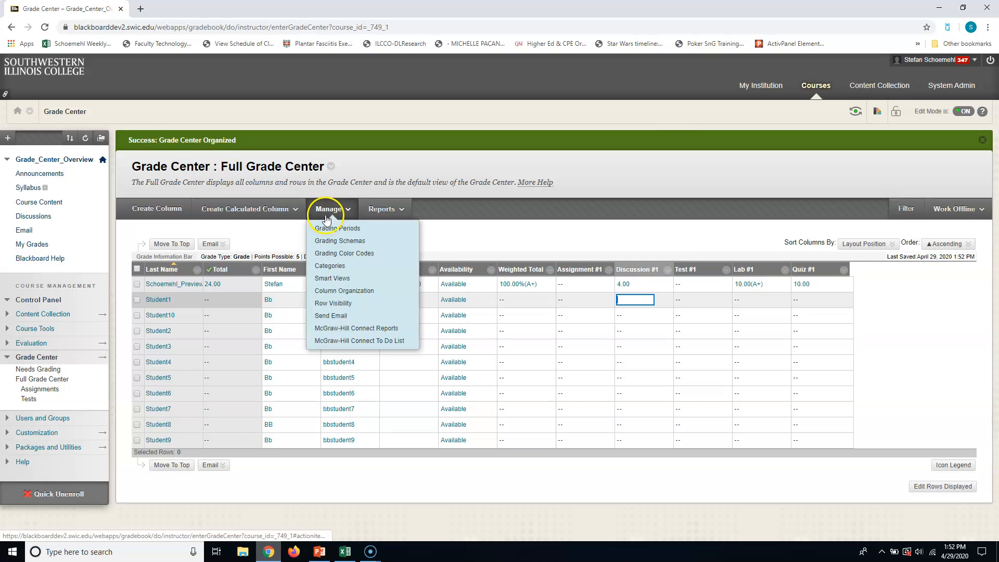
{"action": "left_click", "coordinate": [339, 295]}
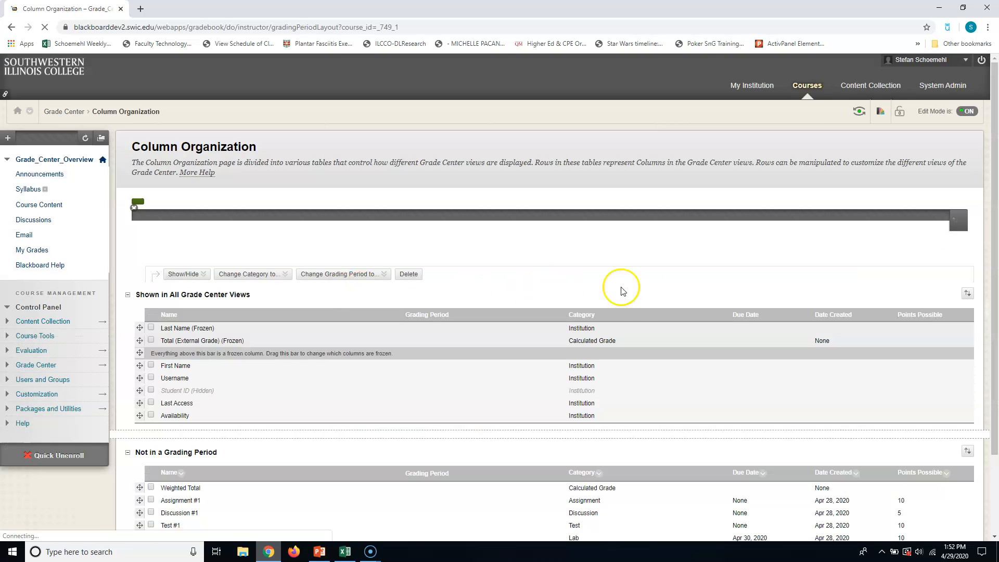
{"action": "scroll", "coordinate": [619, 297], "scroll_direction": "down", "scroll_amount": 2}
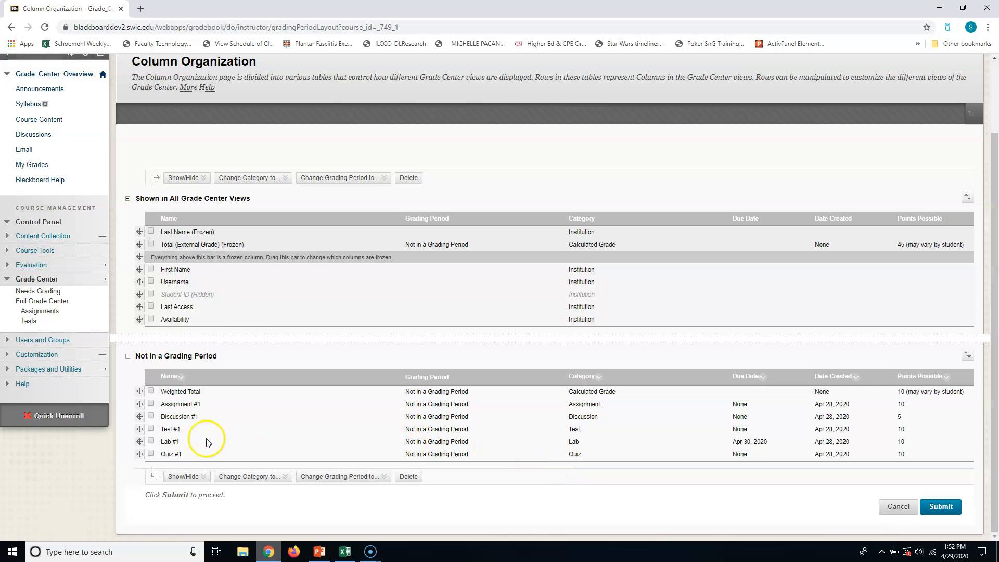
{"action": "left_click", "coordinate": [151, 416]}
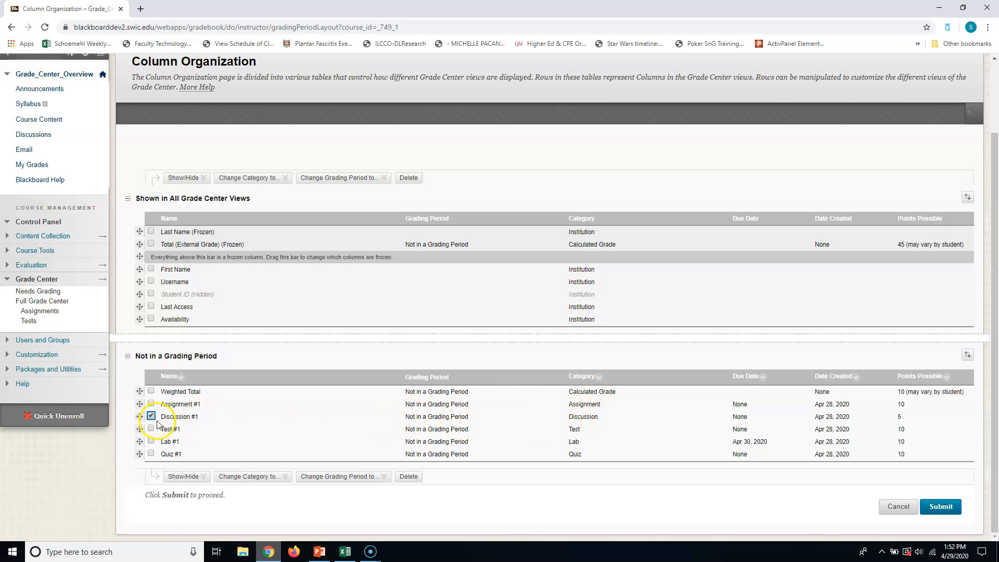
{"action": "left_click", "coordinate": [242, 474]}
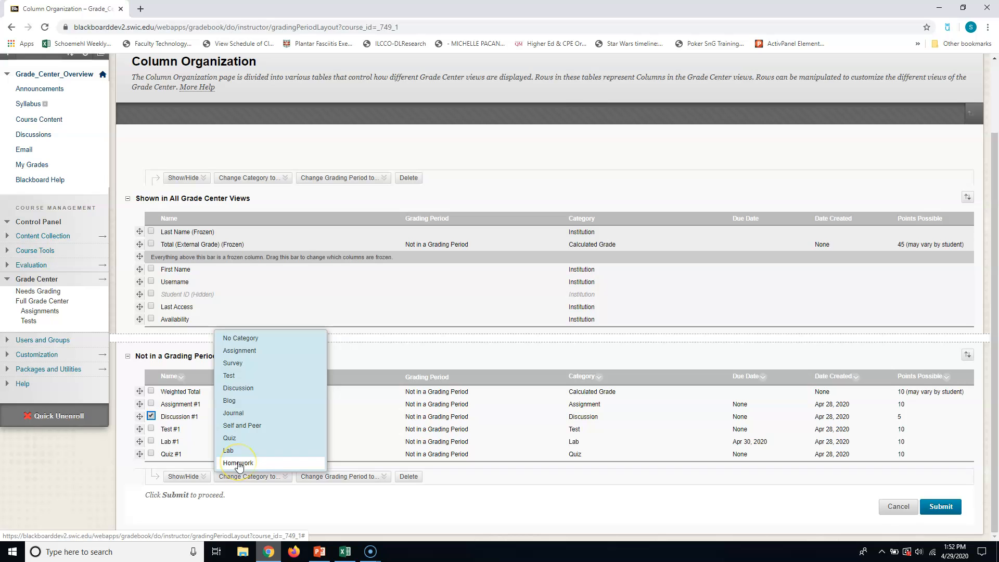
{"action": "left_click", "coordinate": [238, 463]}
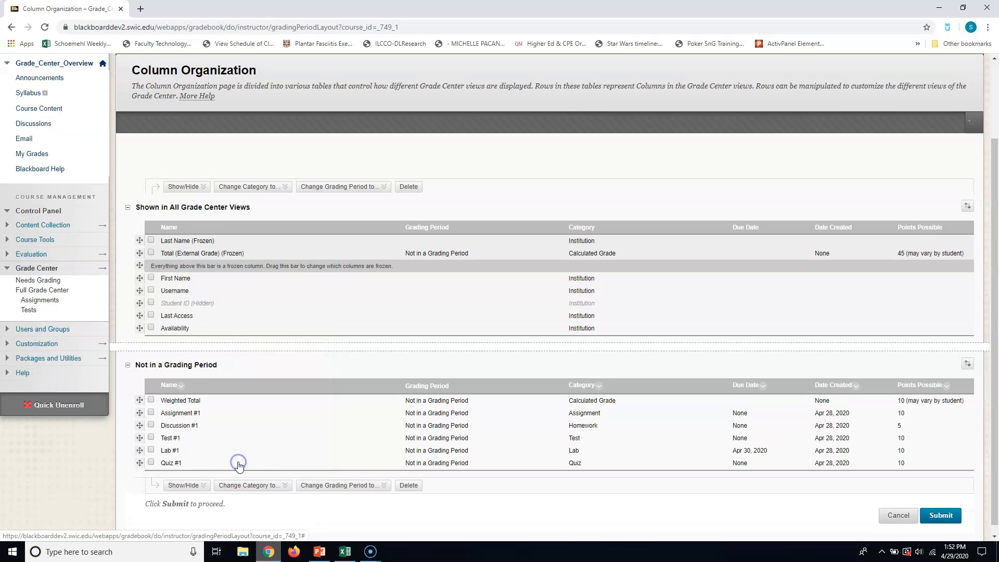
- Change the category of the Assignment #1 column to Homework and submit the column organization
{"action": "left_click", "coordinate": [151, 412]}
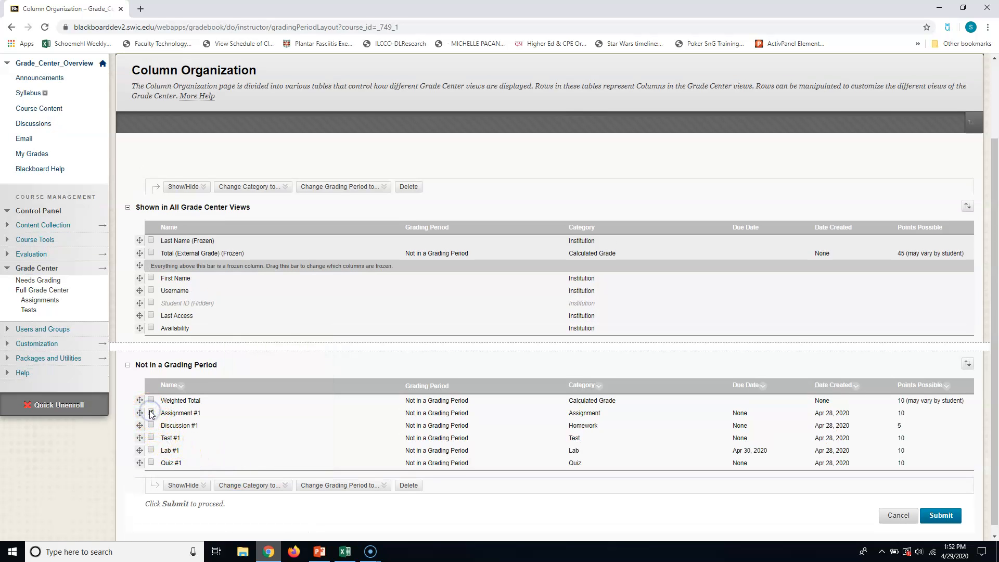
{"action": "left_click", "coordinate": [255, 487]}
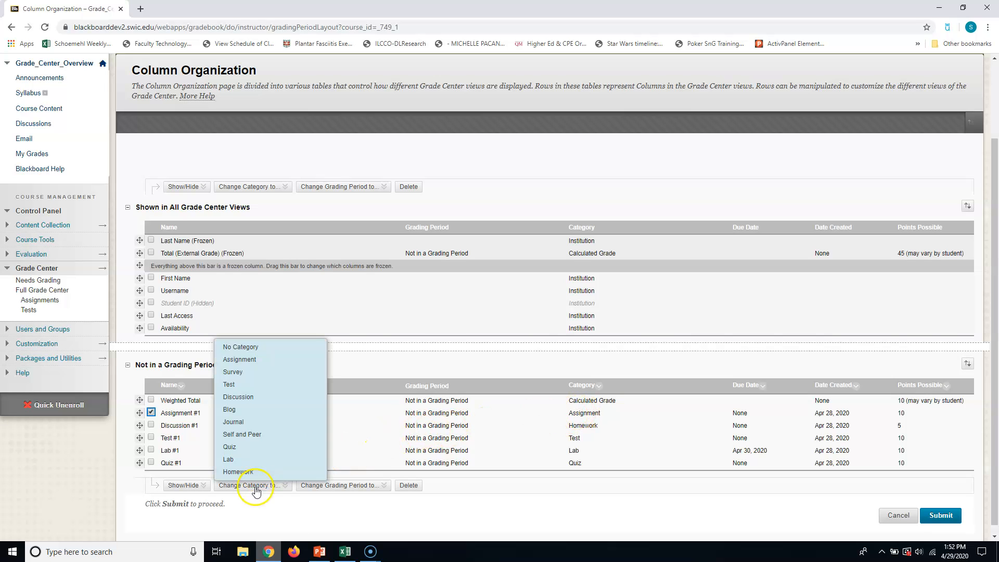
{"action": "left_click", "coordinate": [238, 472]}
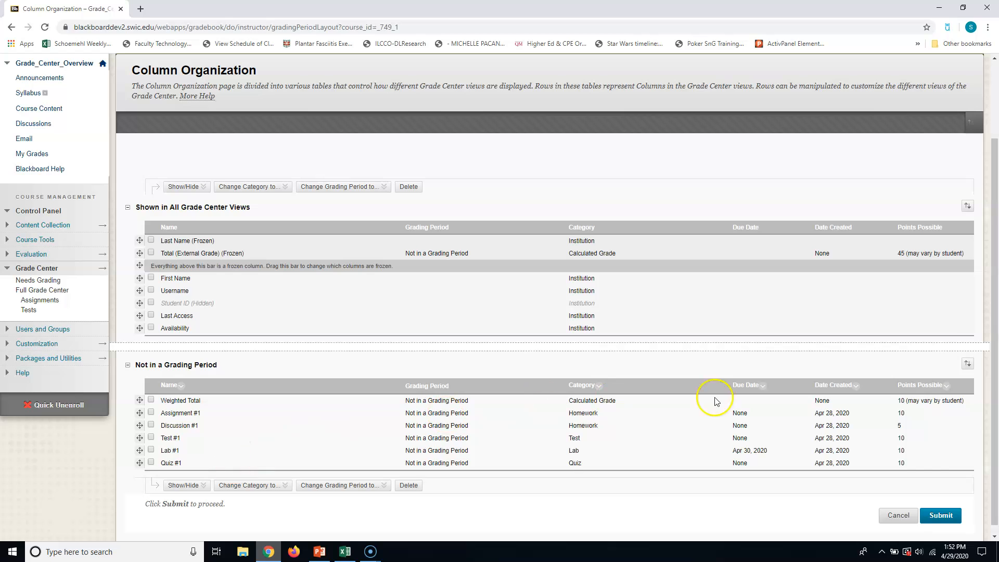
{"action": "left_click", "coordinate": [940, 515]}
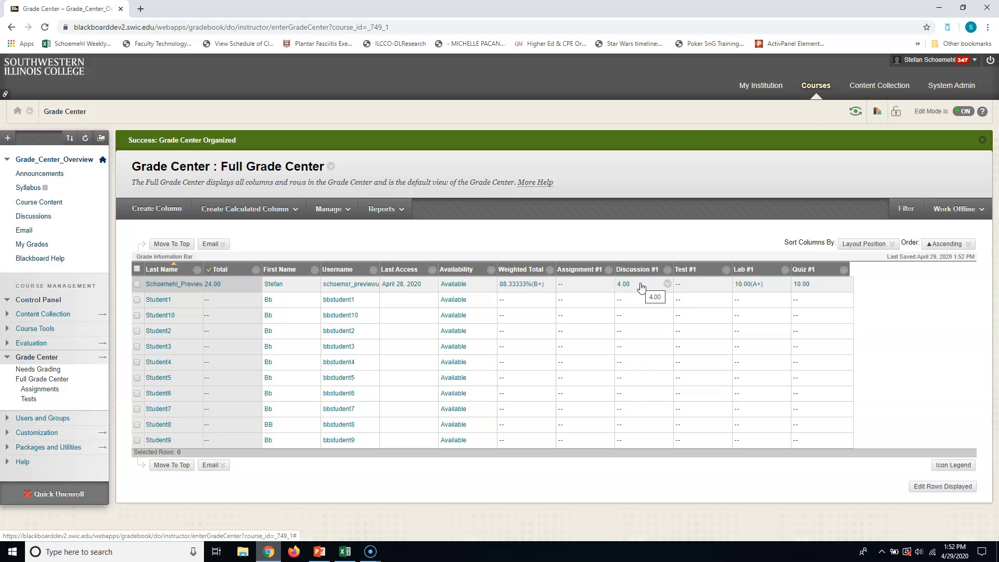
- Enter a grade in the Assignment #1 column for the preview student
{"action": "left_click", "coordinate": [567, 285]}
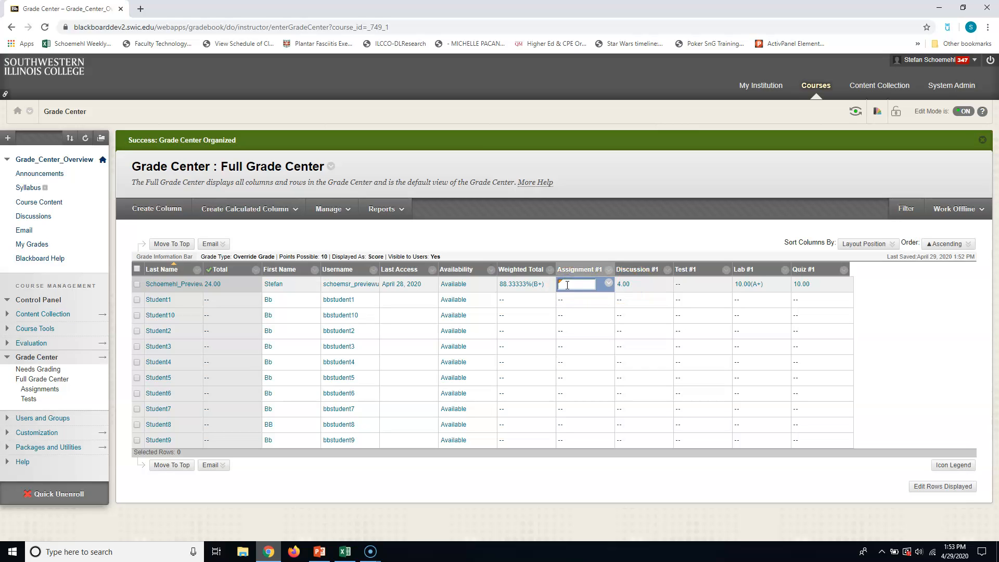
{"action": "key", "text": "Return"}
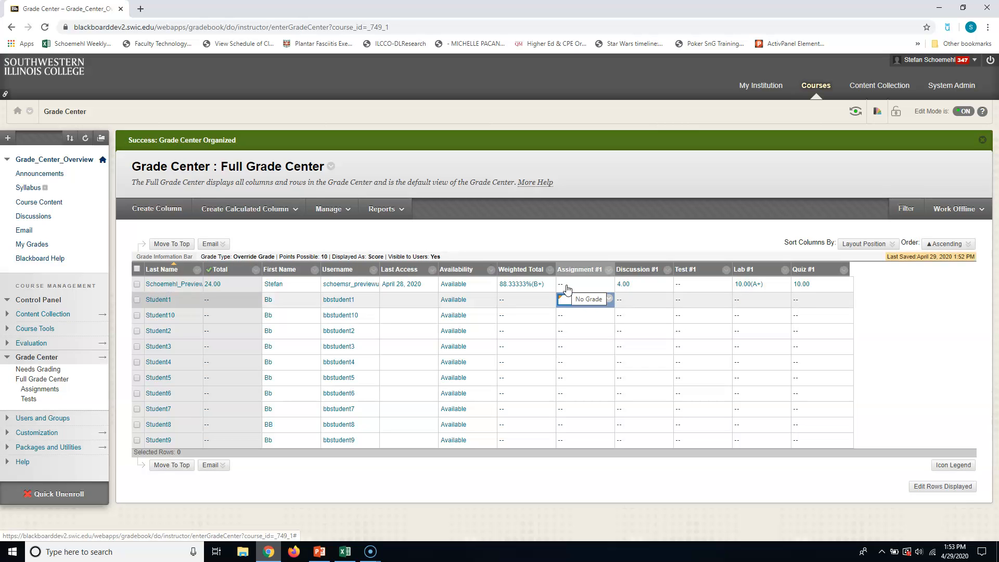